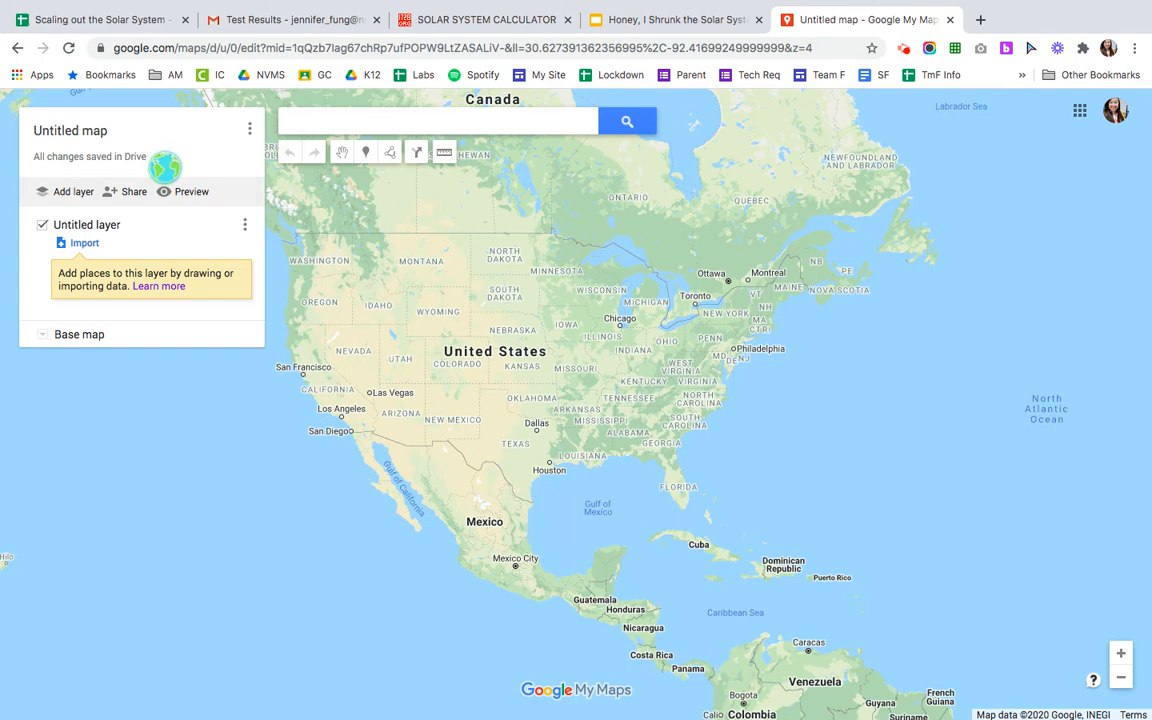
- Title the untitled map "Scaled version of the Solar System"
click(249, 129)
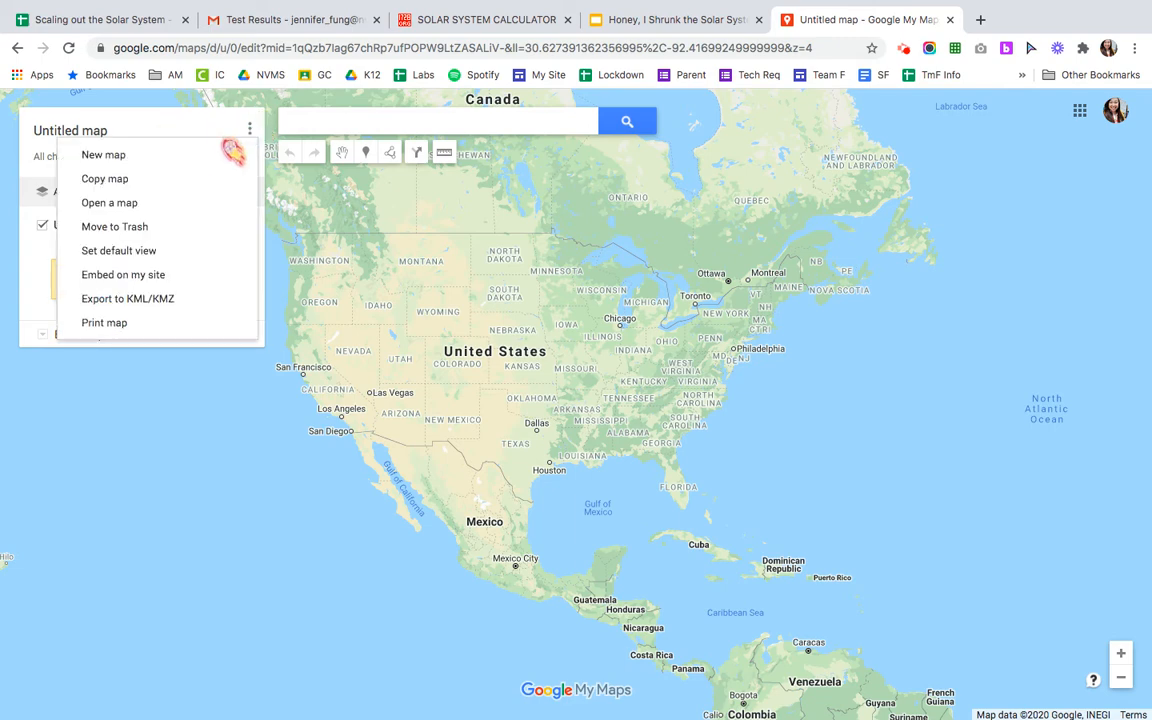
click(60, 133)
triple_click(538, 380)
text(Scal)
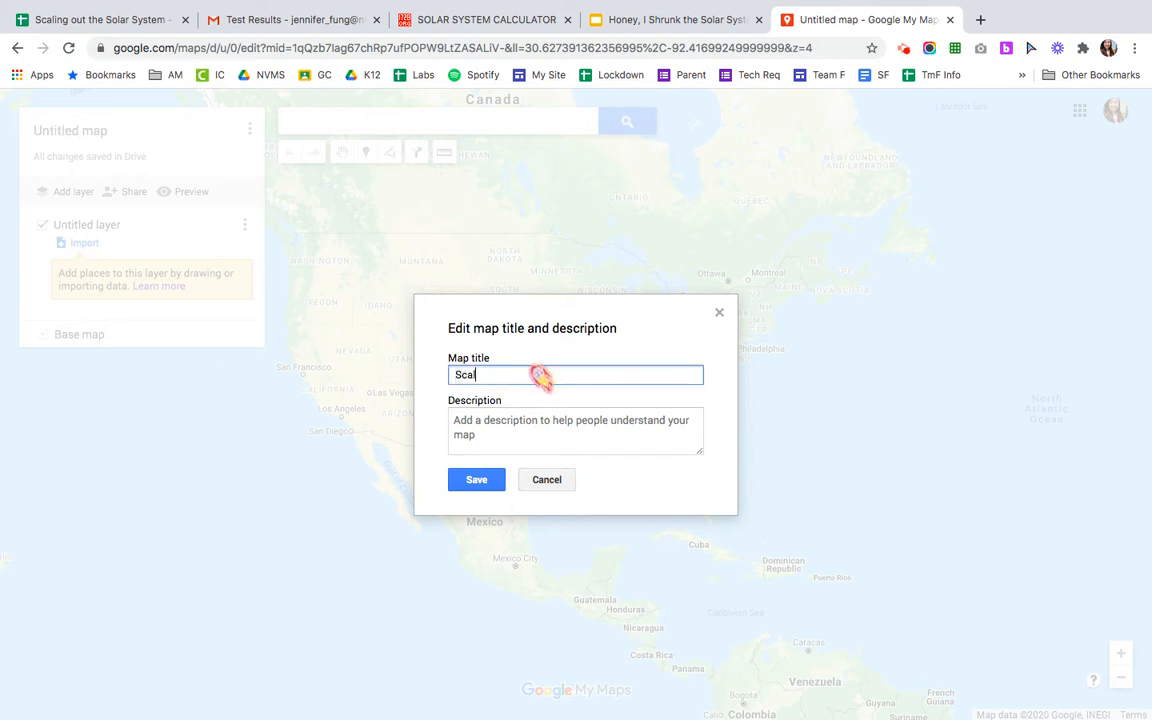
text(ed version of the so)
text( so)
text(Solar Sy)
text(stem)
- Add the map description "the Sun is Q2 at NVMS" and save the map details
click(540, 419)
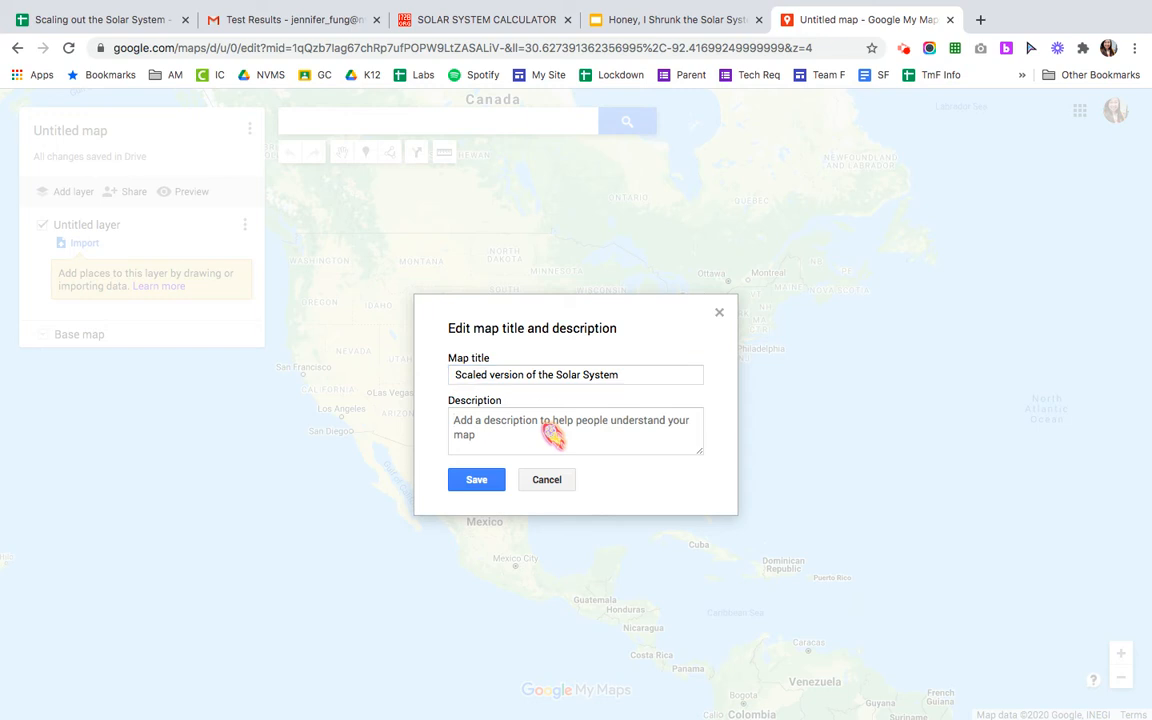
text(the Sun is)
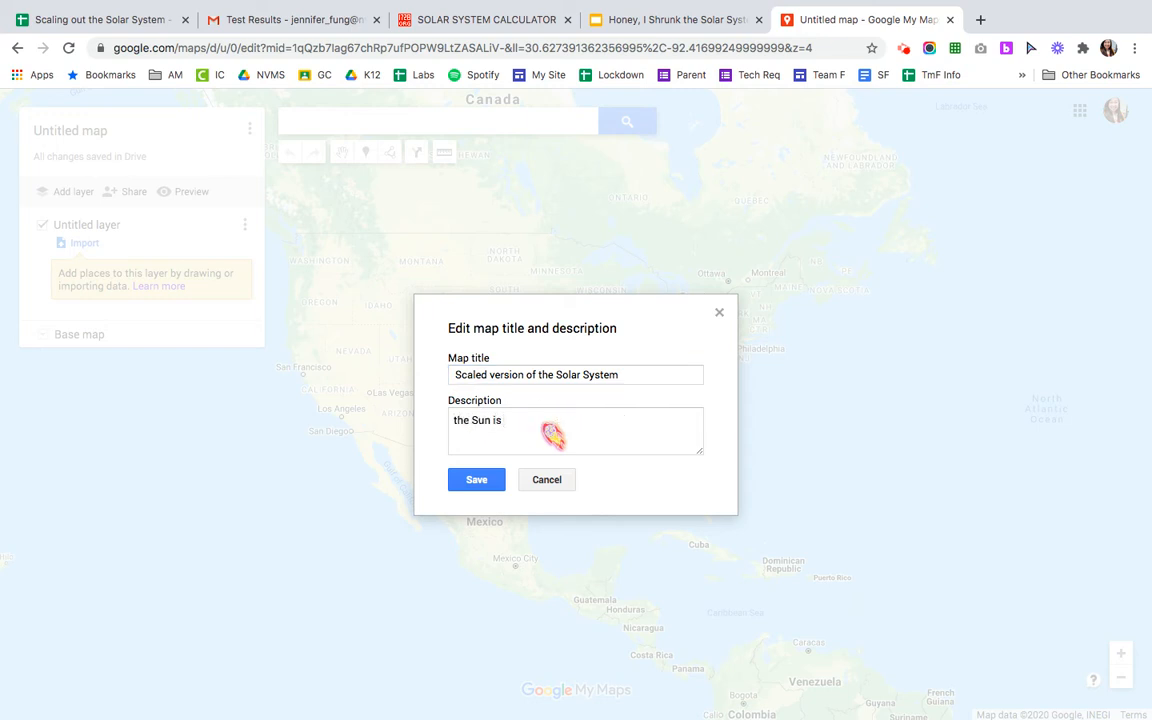
text( Q2 at NVMS)
click(470, 479)
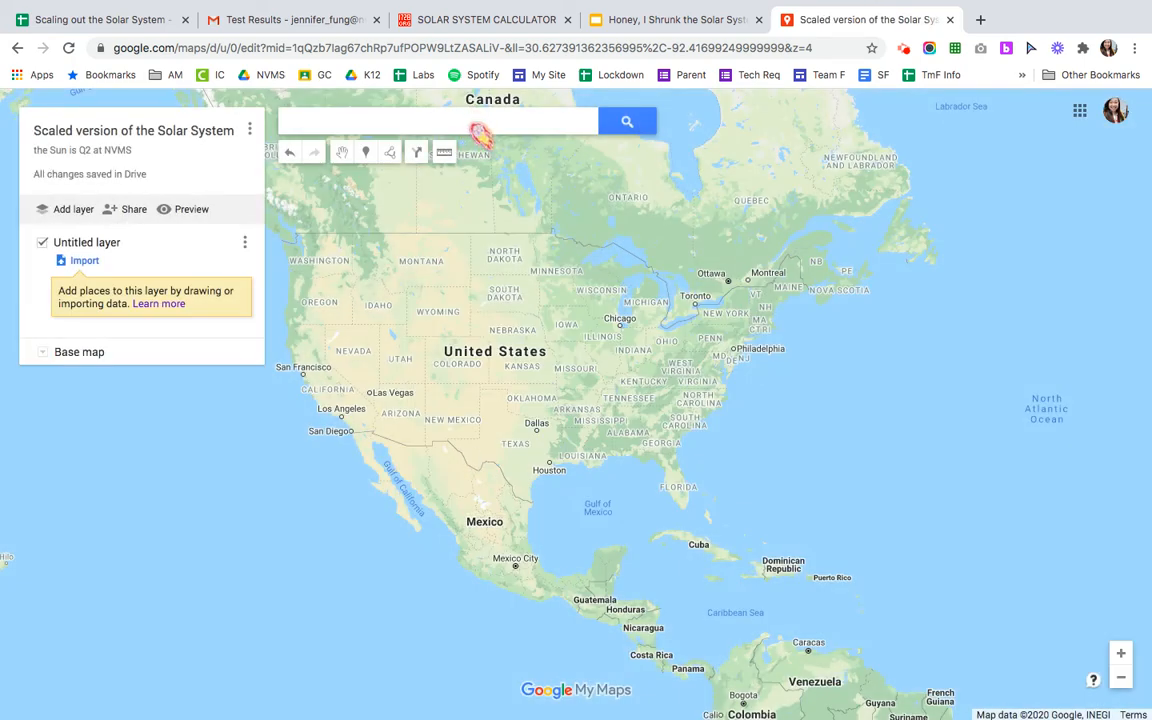
- Find Niu Valley Middle School on the map and close its info card
click(466, 129)
text(niu valley)
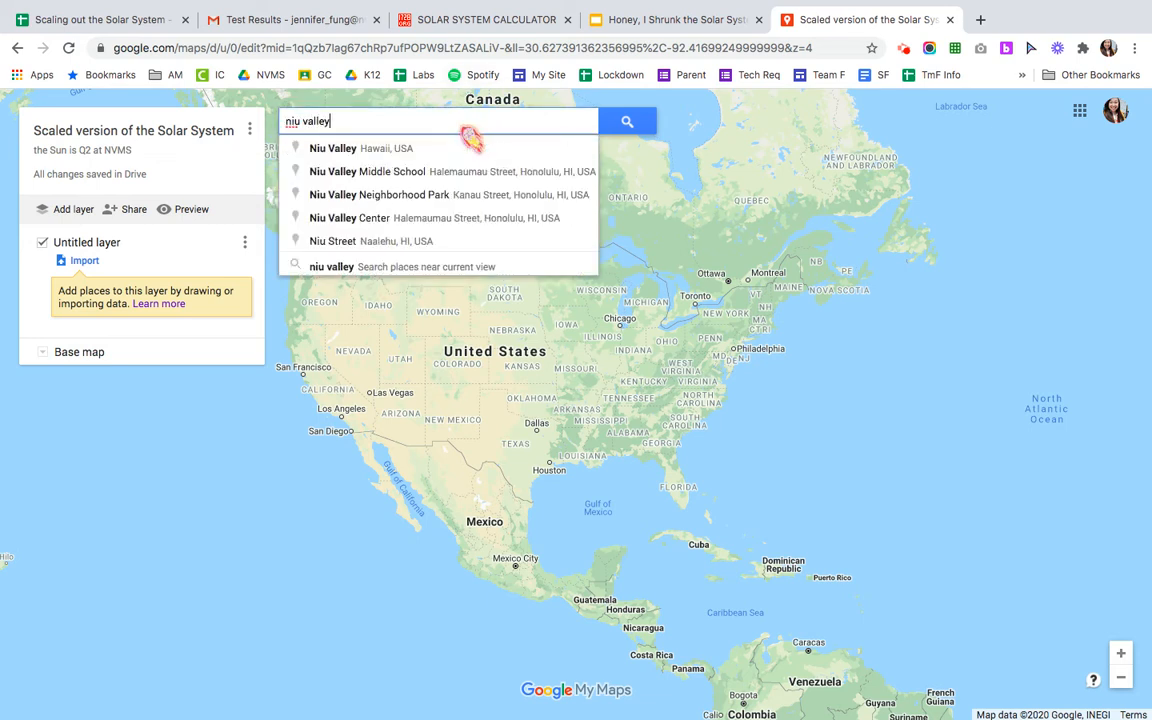
click(455, 172)
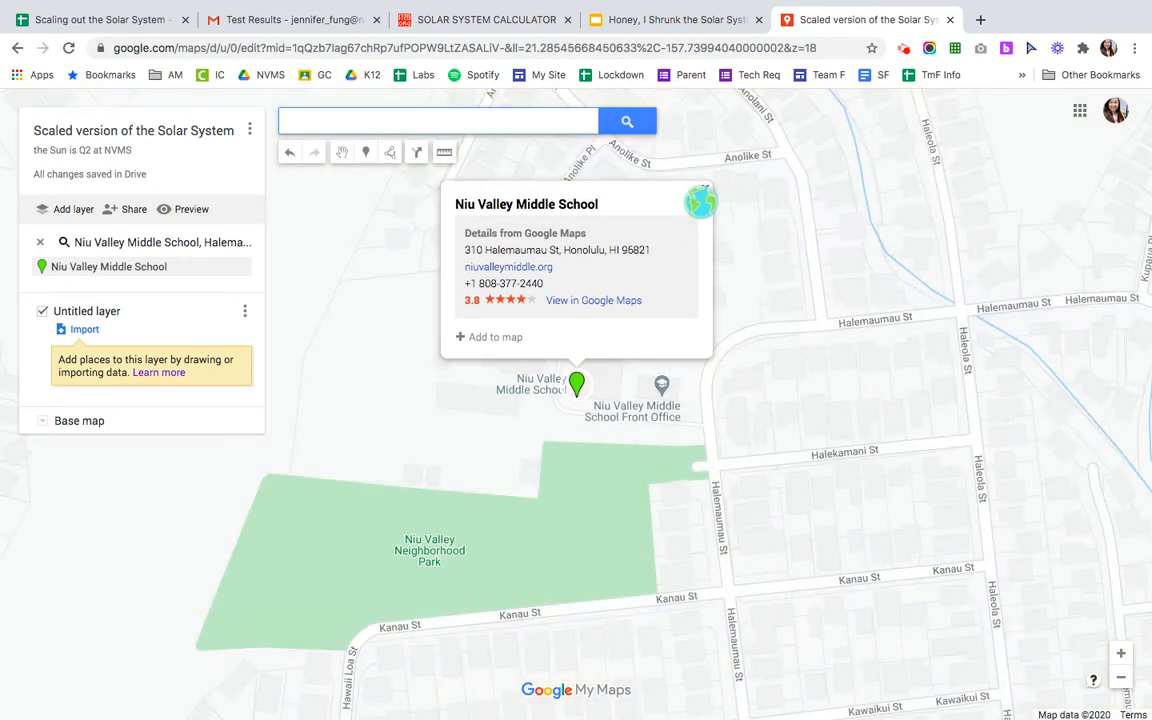
click(705, 184)
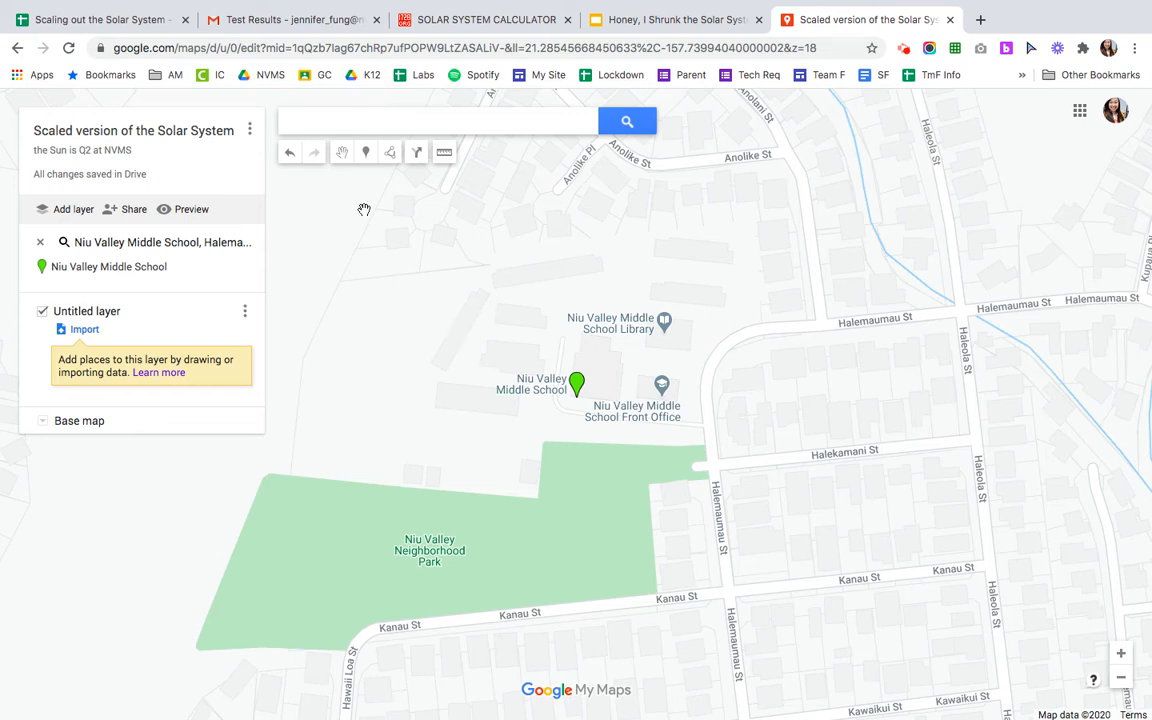
- Place a marker on the school building northwest of the search pin, named "Sun" and described with its slide-table scale size, "9.08 feet in diameter"
click(368, 160)
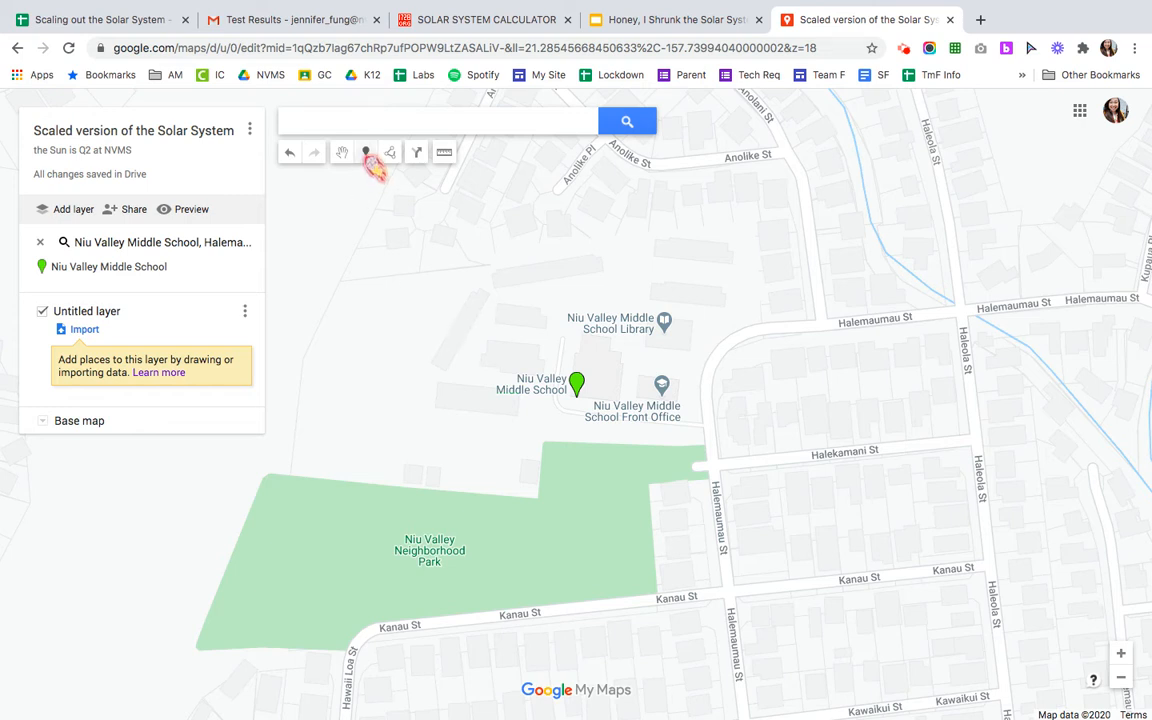
click(466, 331)
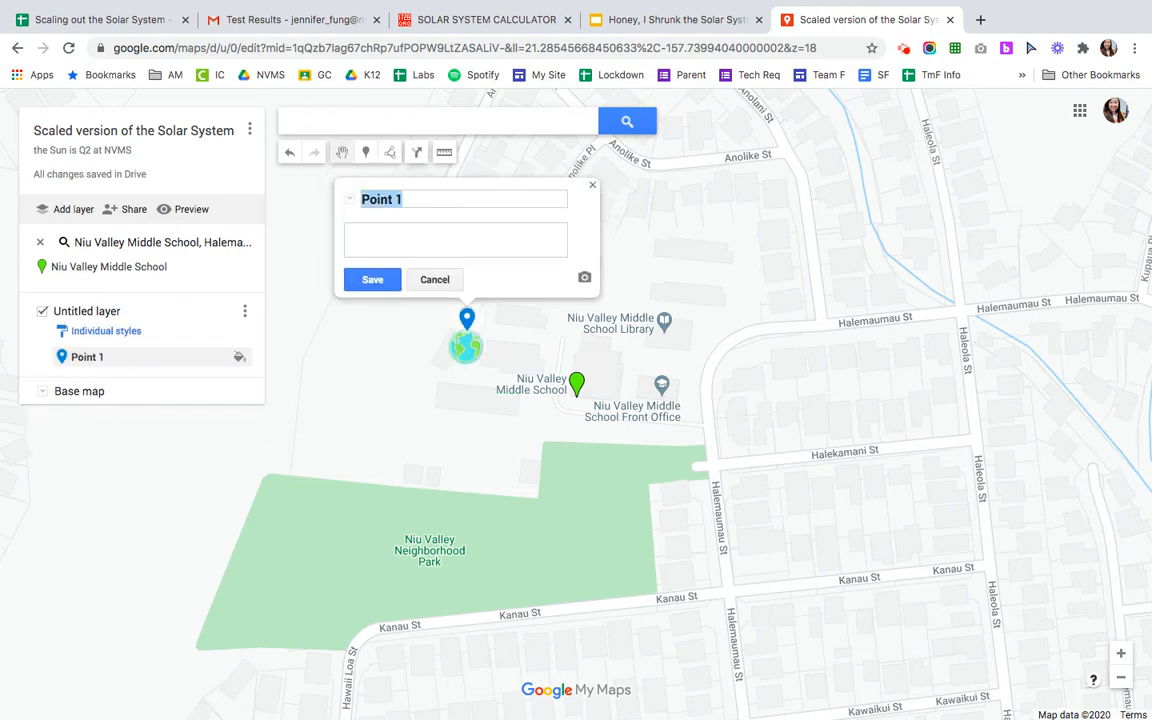
text(Sun)
click(487, 249)
click(643, 20)
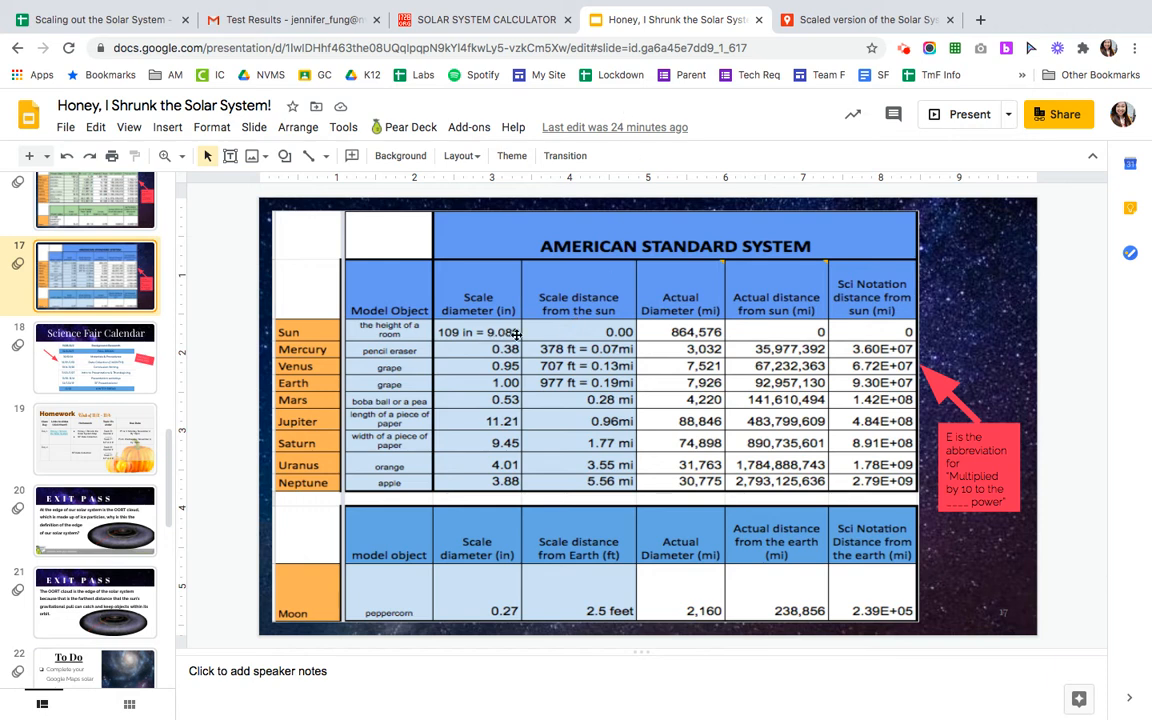
click(878, 20)
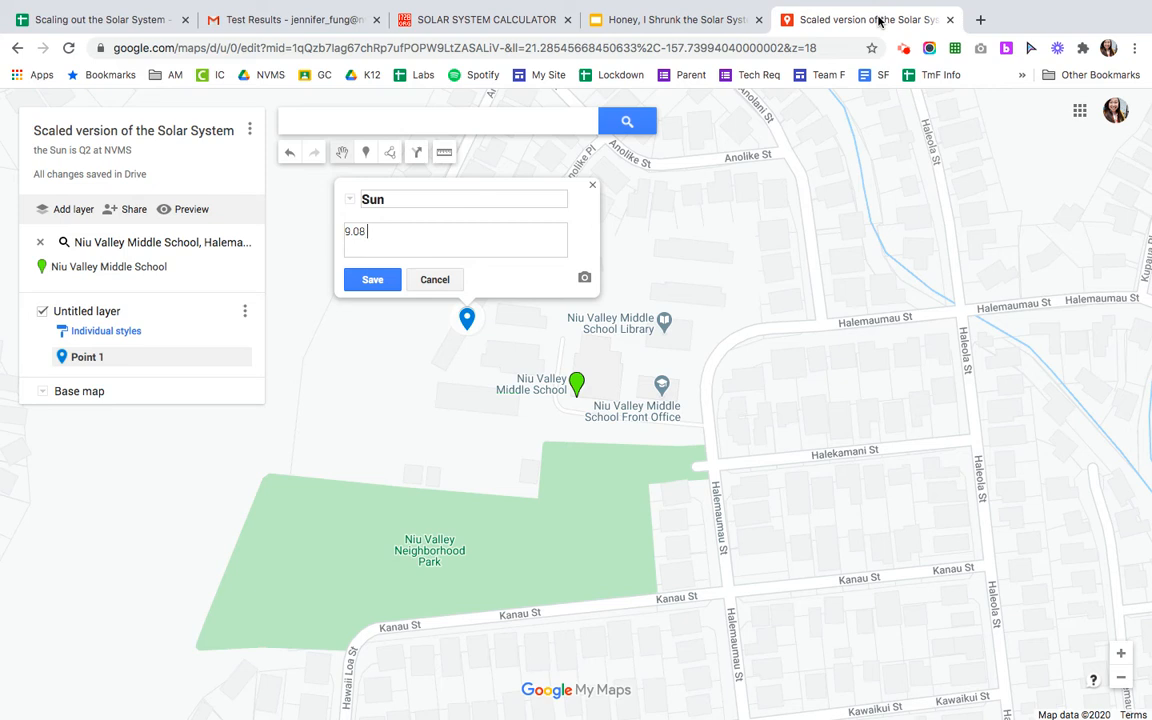
text(n diameter)
- Attach the first Google Image Search result for "sun" to the Sun marker and save it
click(585, 278)
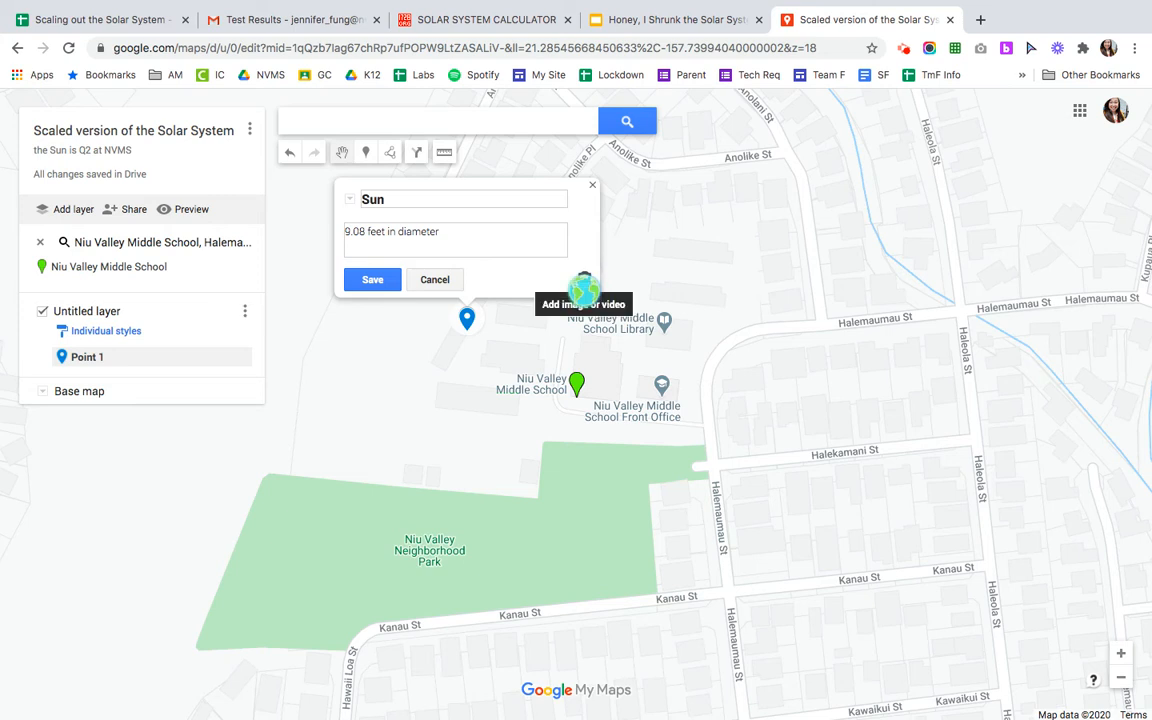
click(588, 280)
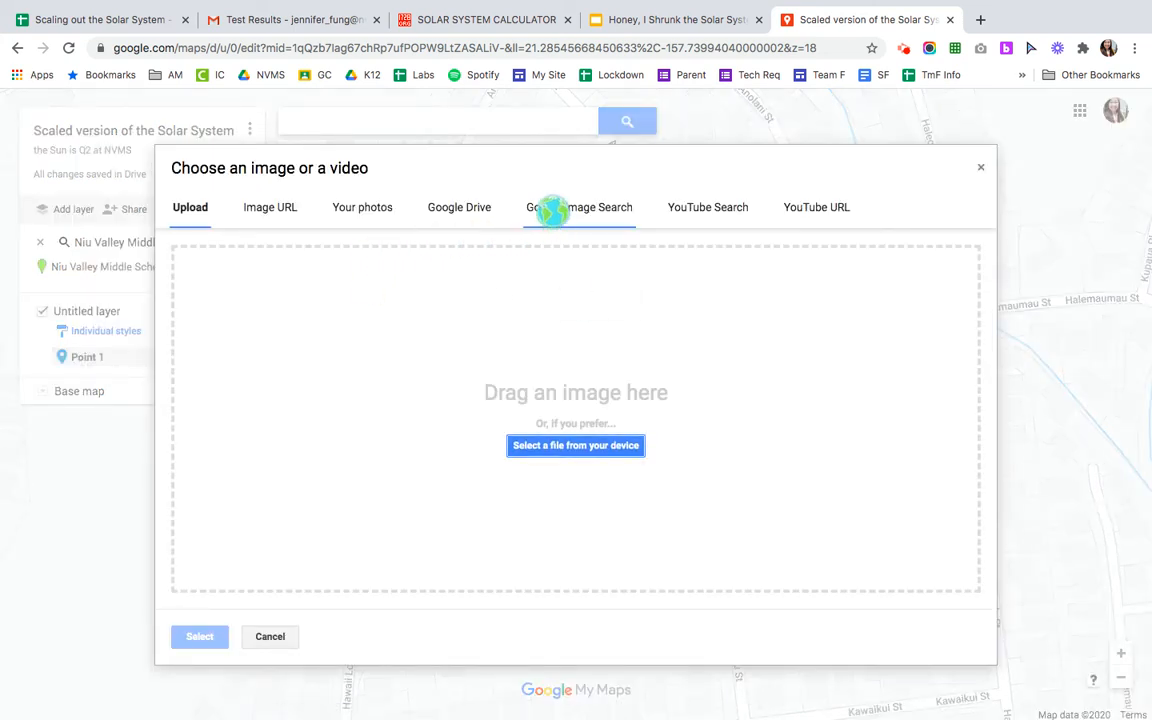
click(565, 204)
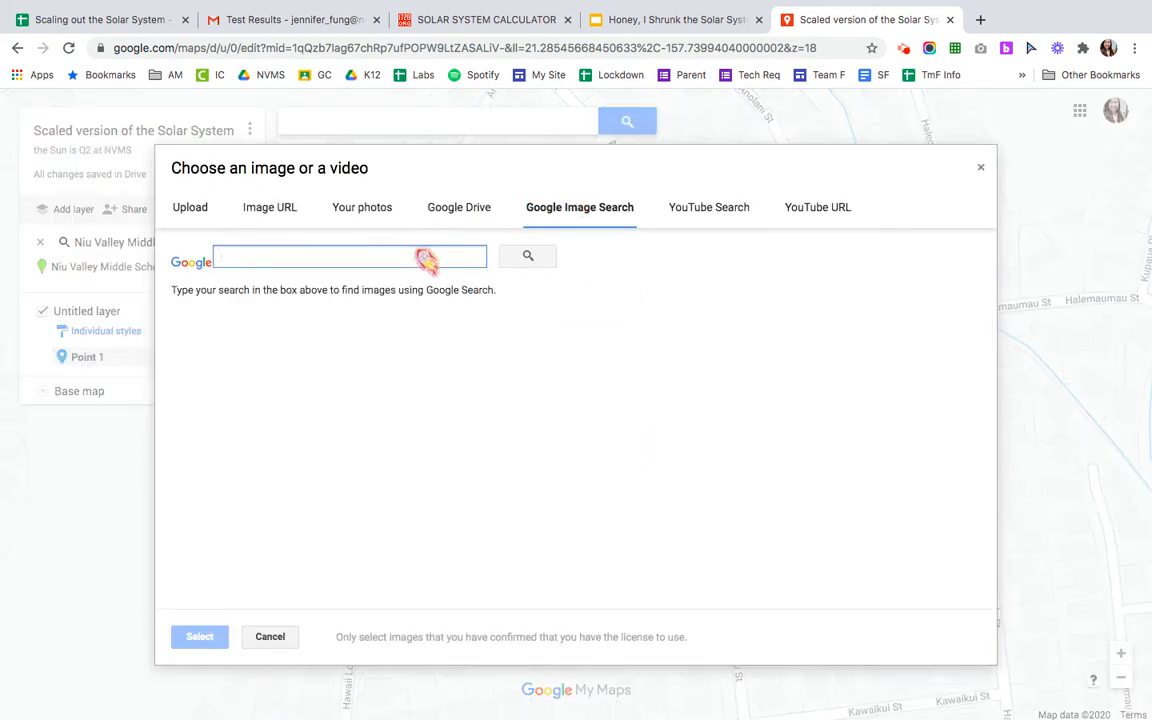
text(sun)
key(Return)
click(242, 385)
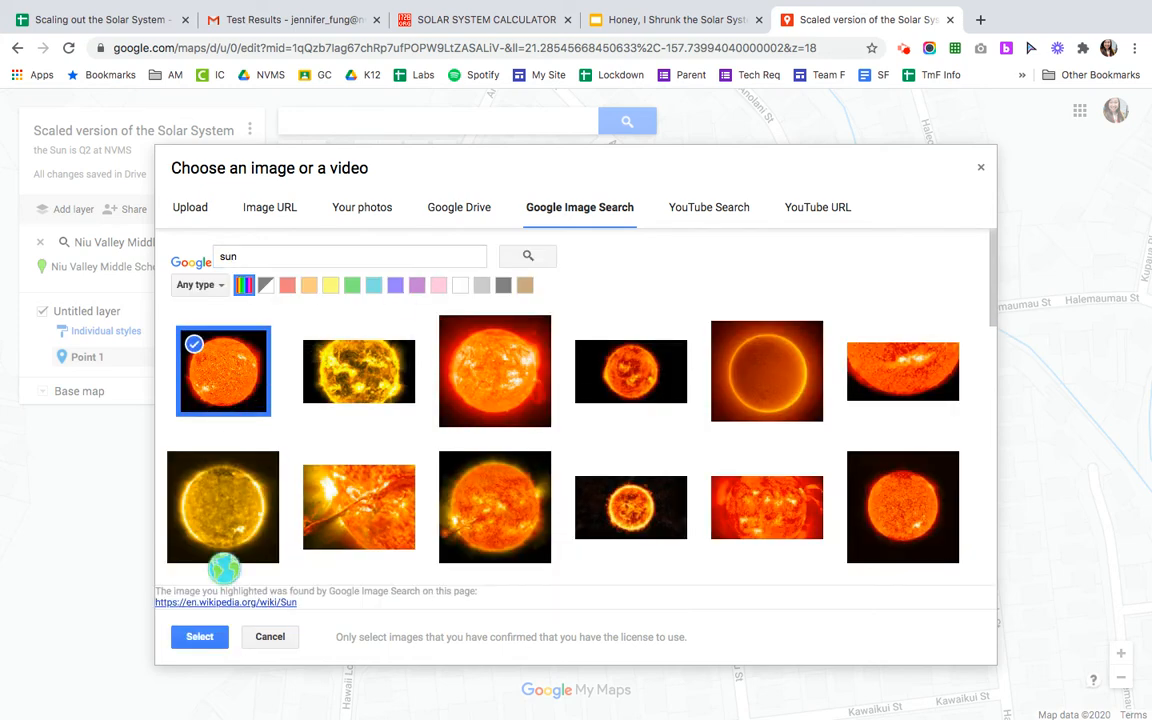
click(214, 637)
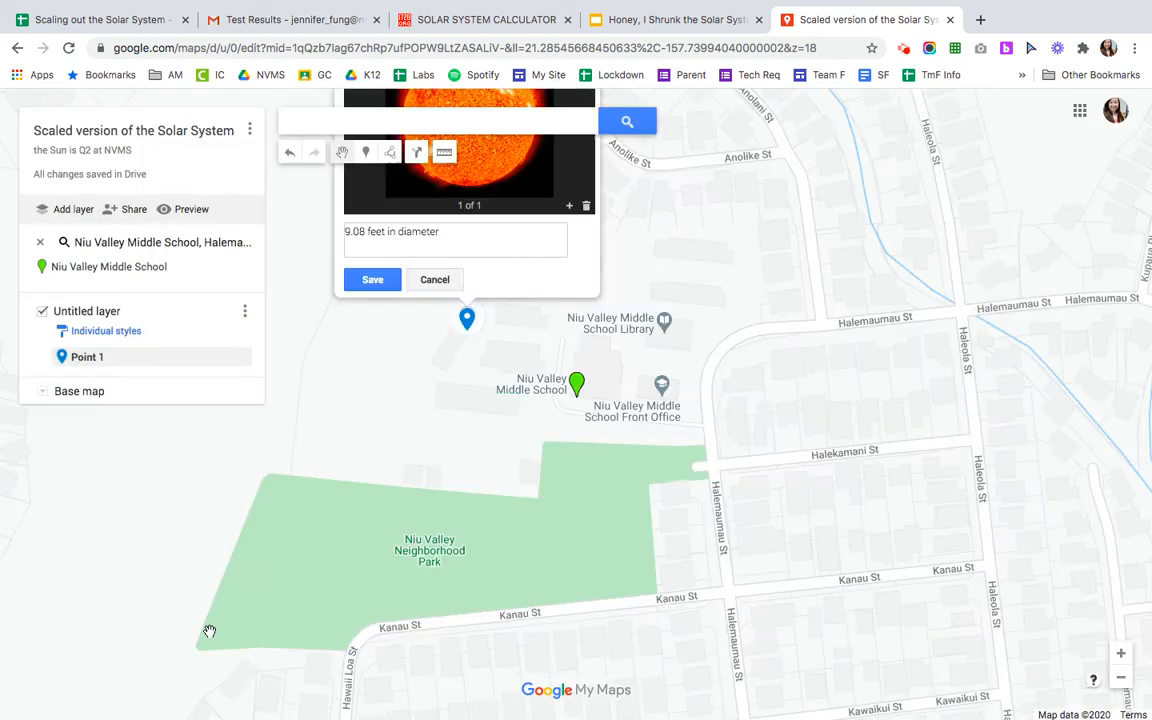
click(372, 279)
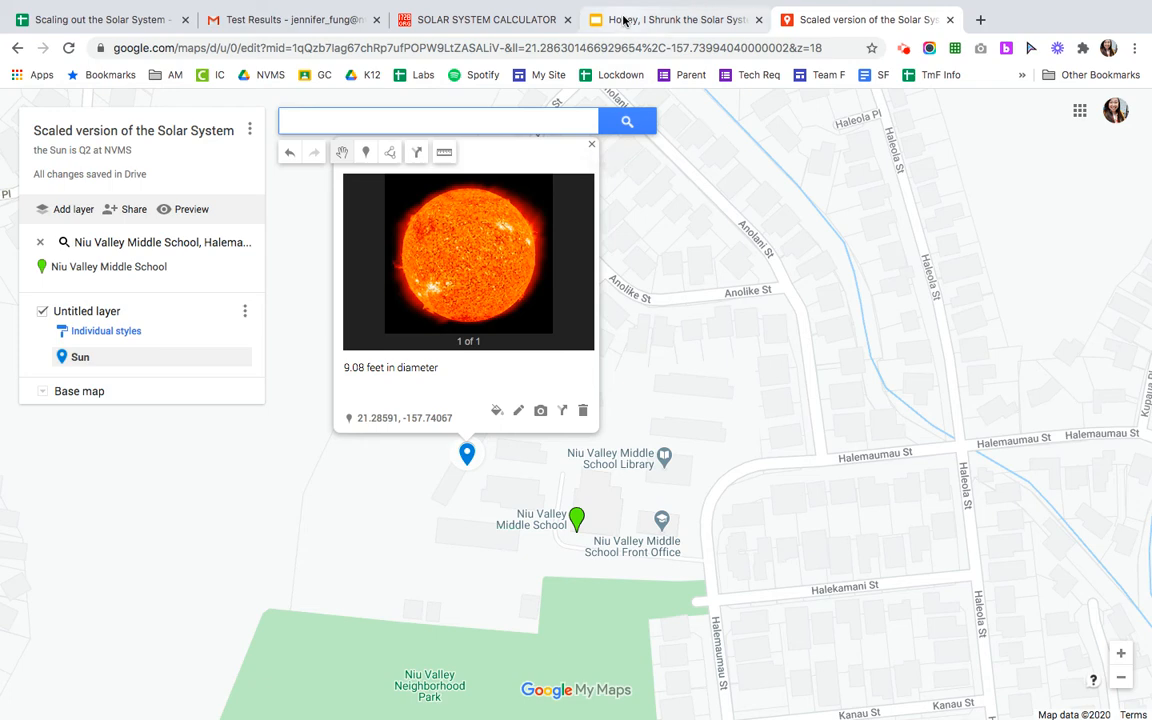
- Look up Mercury's scale distance in the slide table and measure a line of about 379 ft east from the Sun marker
click(623, 20)
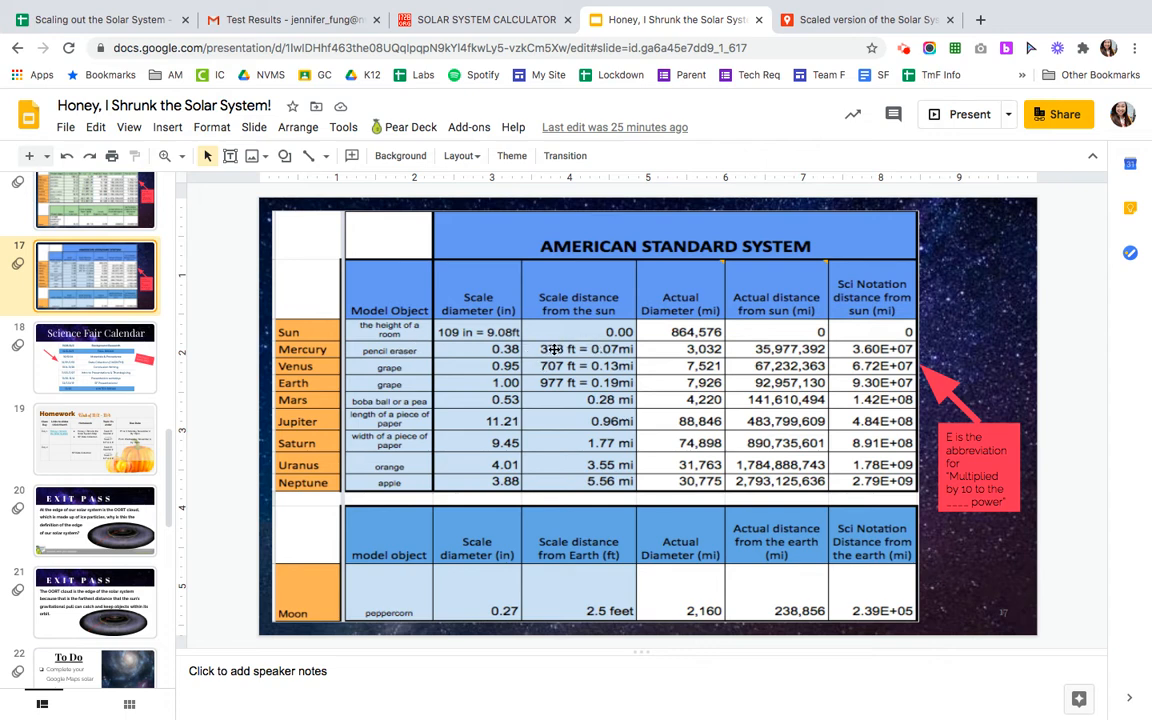
click(812, 20)
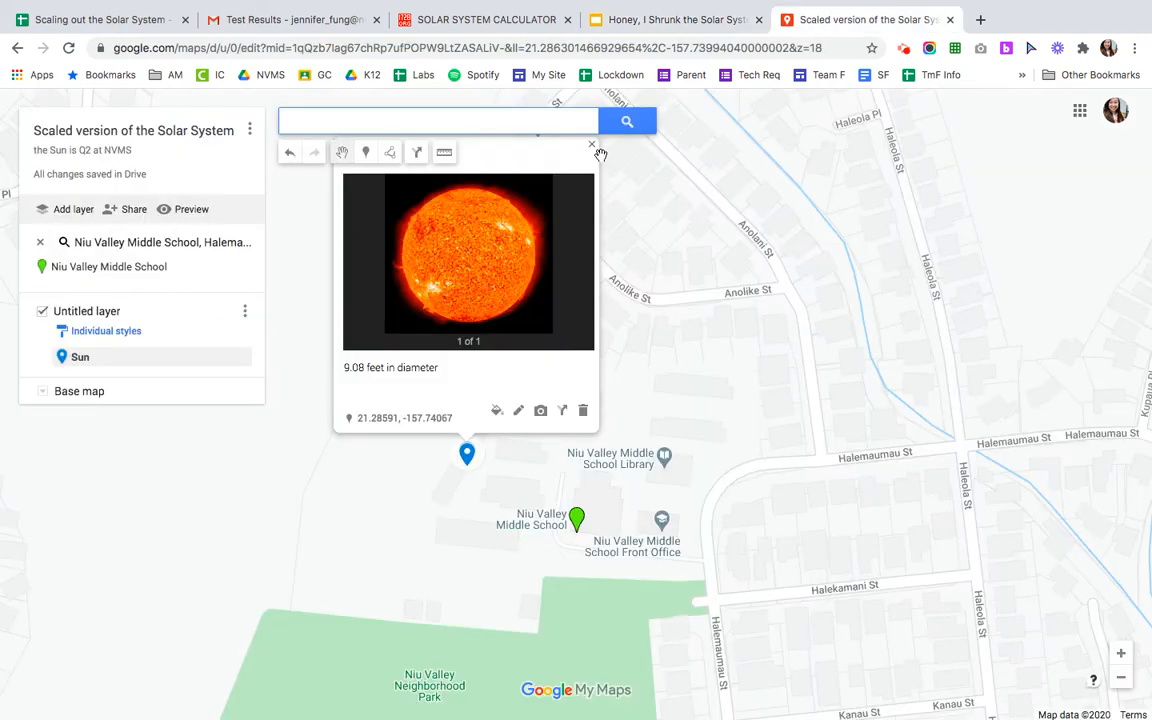
click(450, 156)
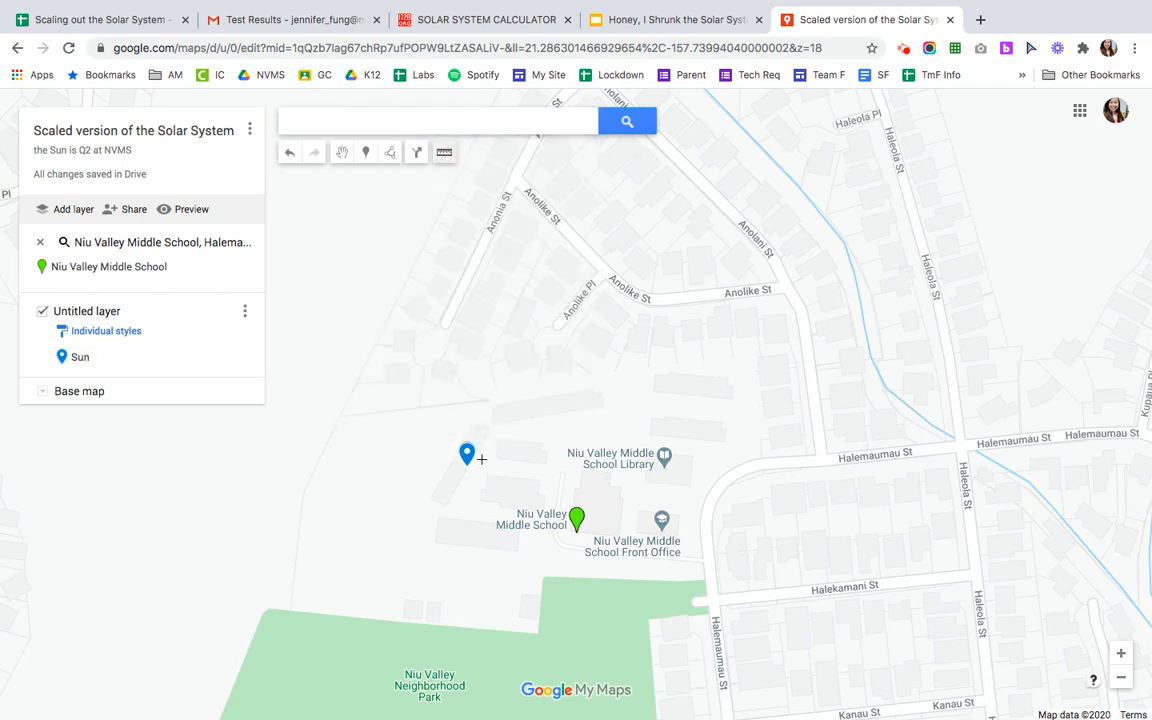
click(467, 463)
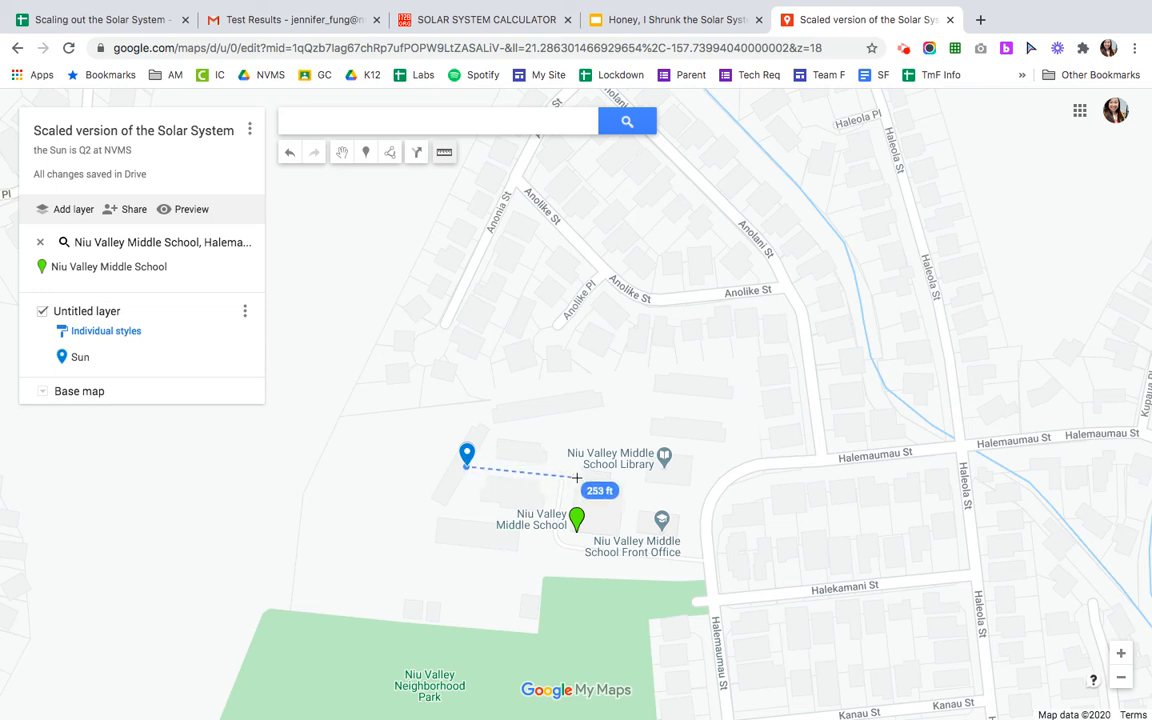
double_click(632, 480)
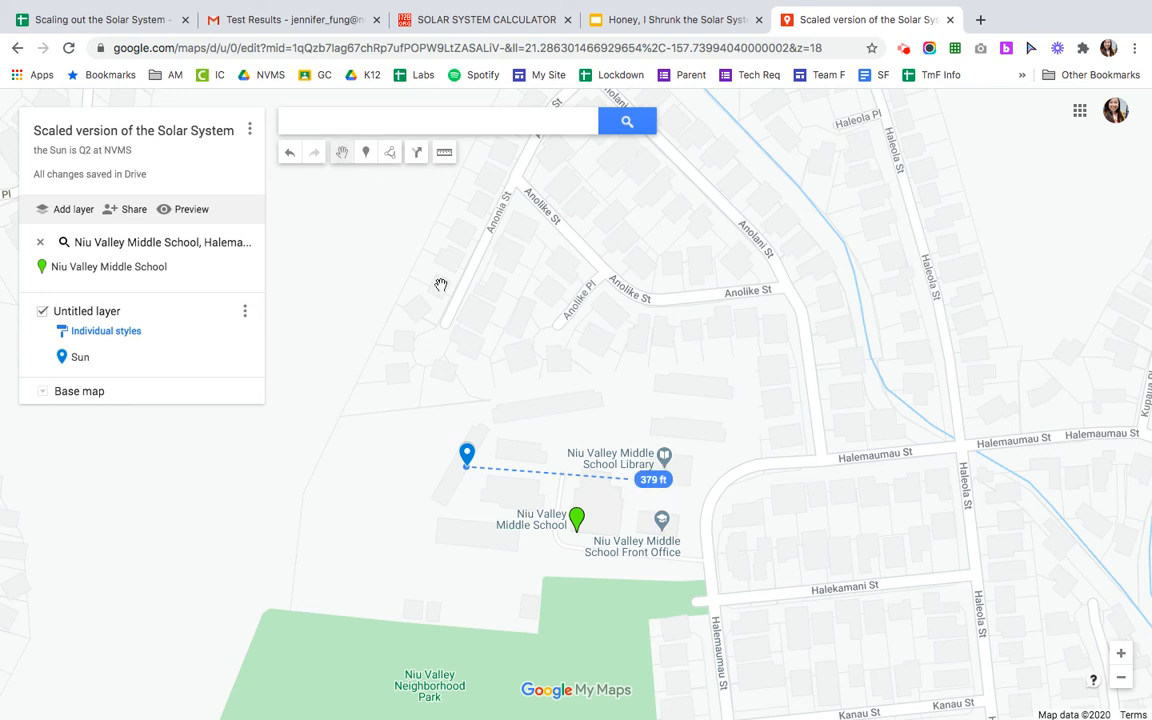
- Place a marker named "Mercury" at the measured line's end, with the slide-table size as description: "0.38in (size of a pencil eraser)"
click(366, 153)
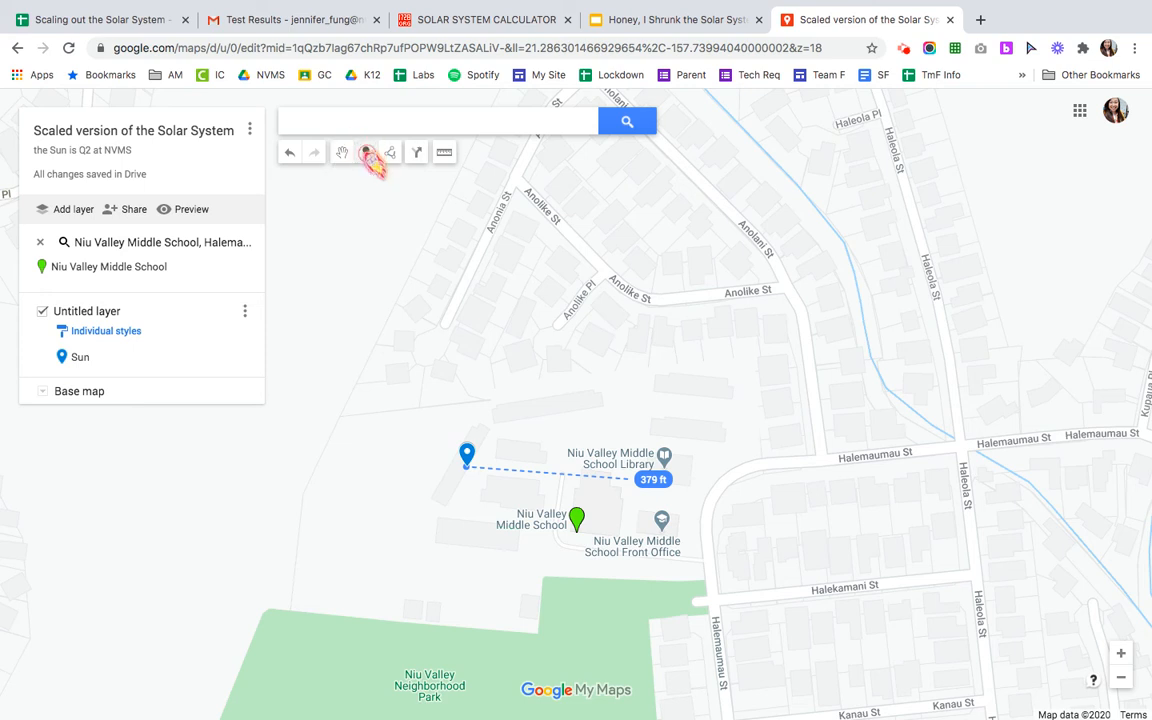
click(629, 479)
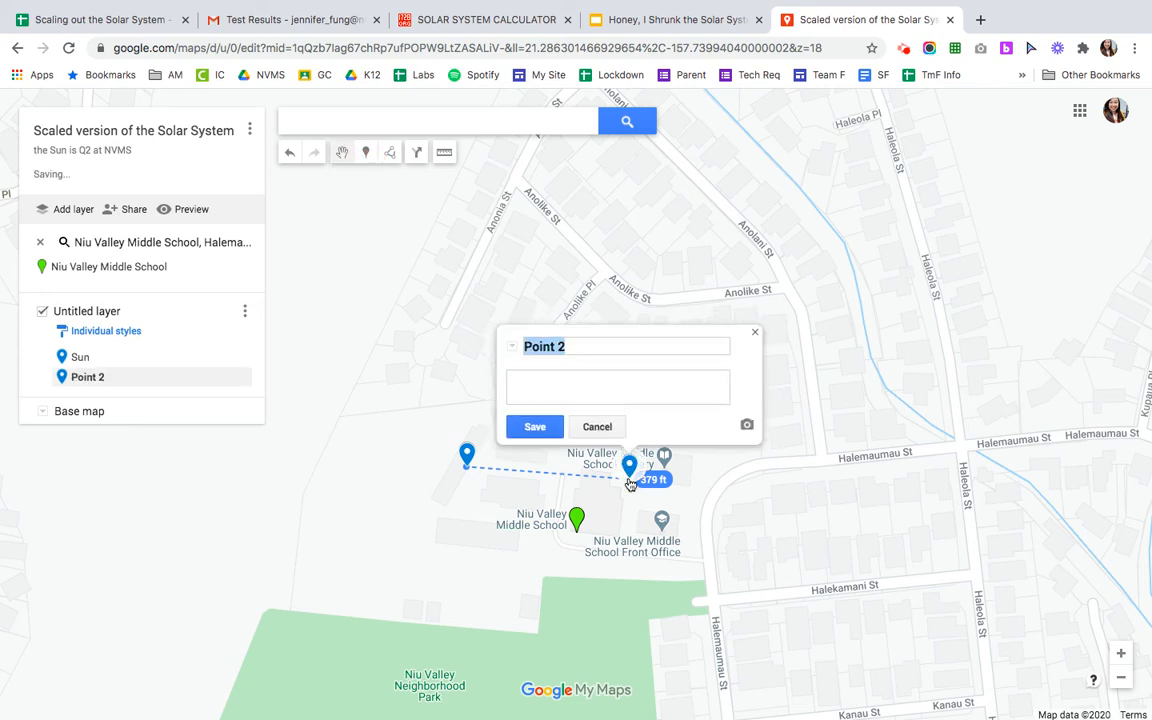
text(Mercury)
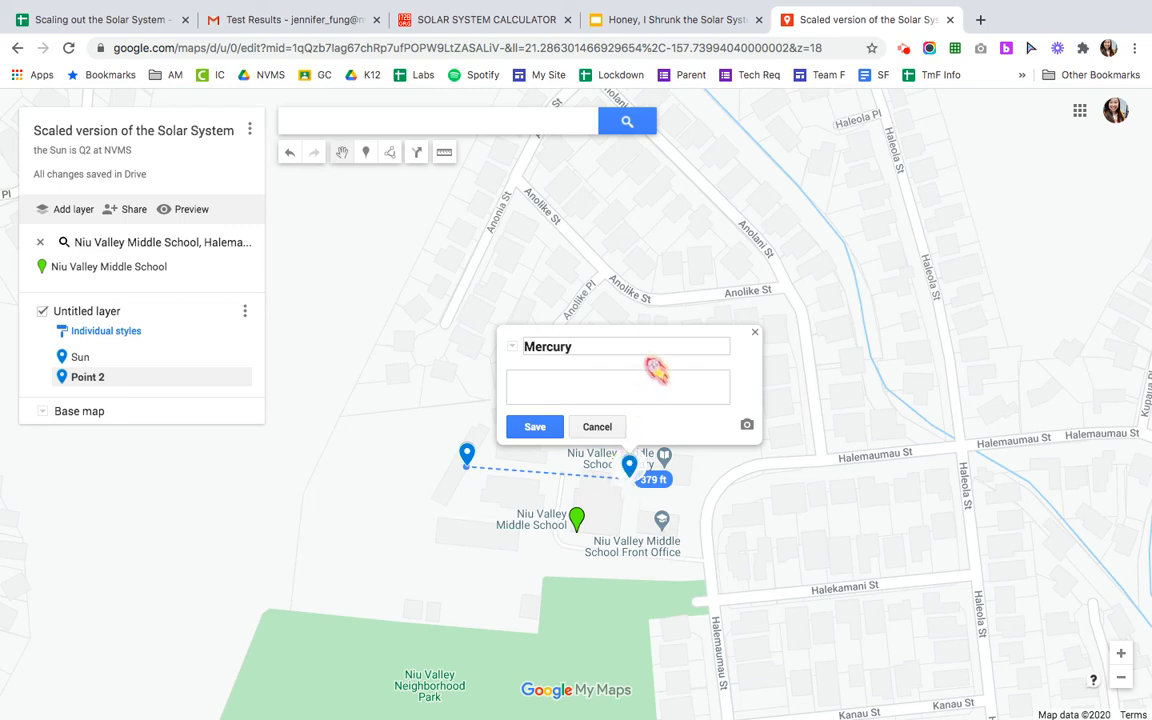
click(612, 22)
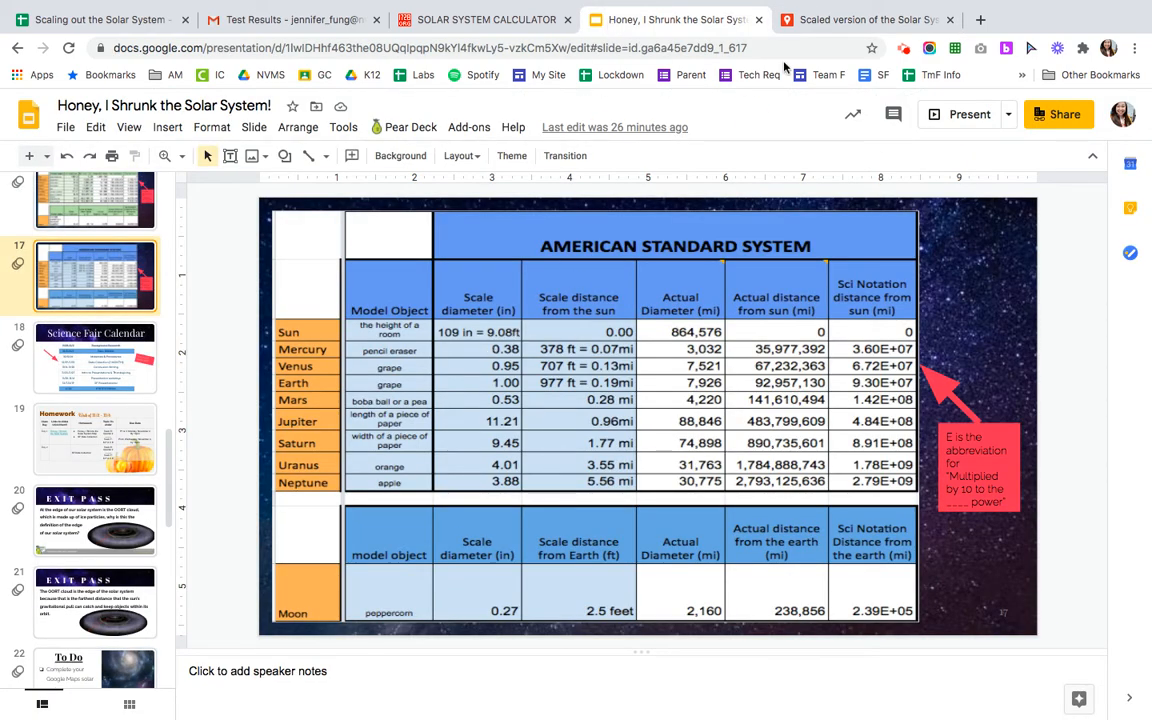
click(826, 22)
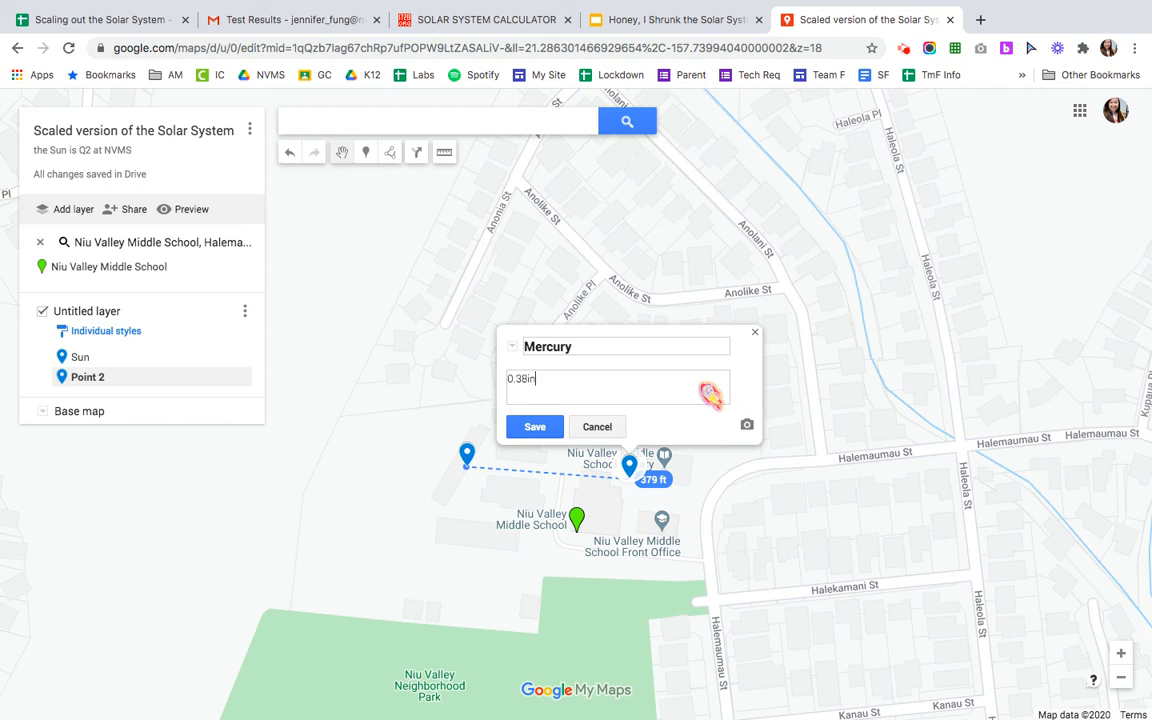
text(ze o)
text(f a pen)
key(BackSpace)
text(pencil eraser))
- Attach the second Google Image Search result for "mercury" to the Mercury marker and save it
click(749, 429)
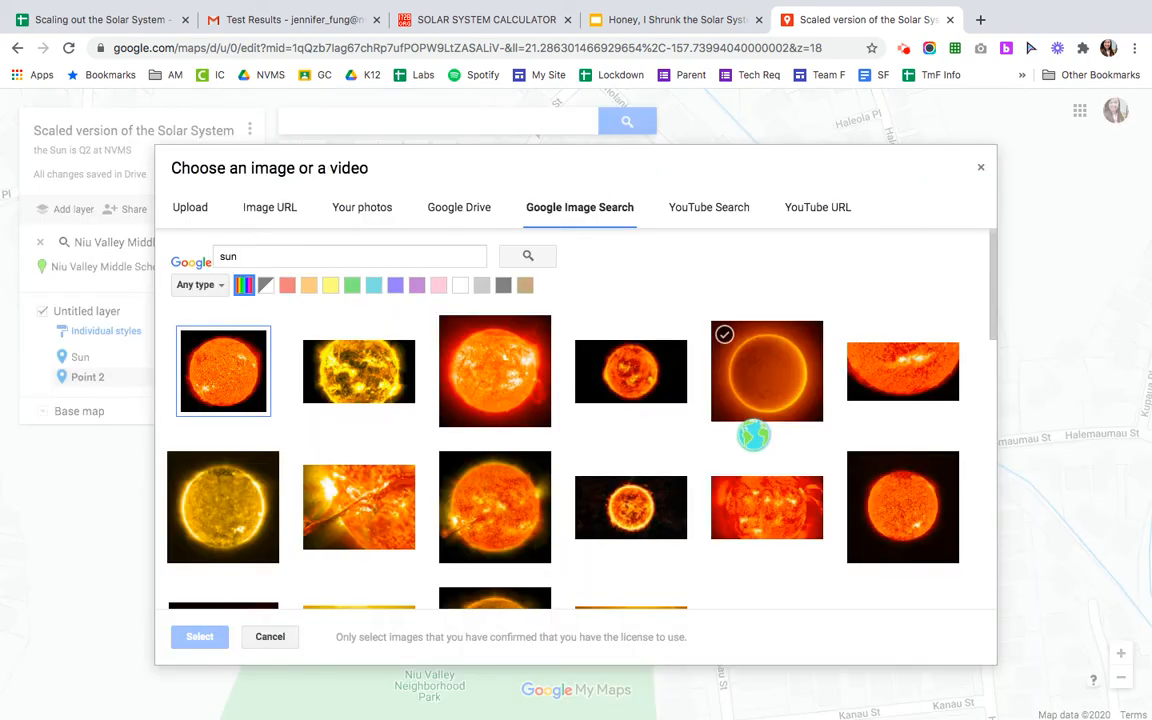
click(352, 258)
key(BackSpace)
key(BackSpace)
key(BackSpace)
text(mer)
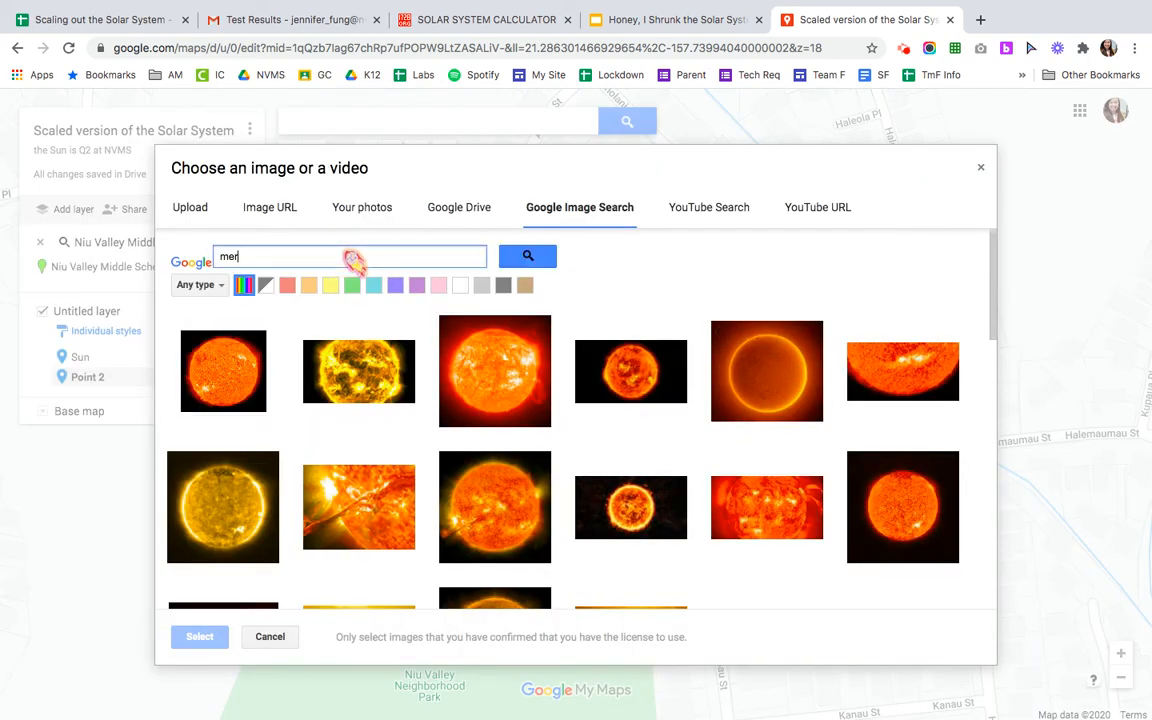
text(cury)
key(Return)
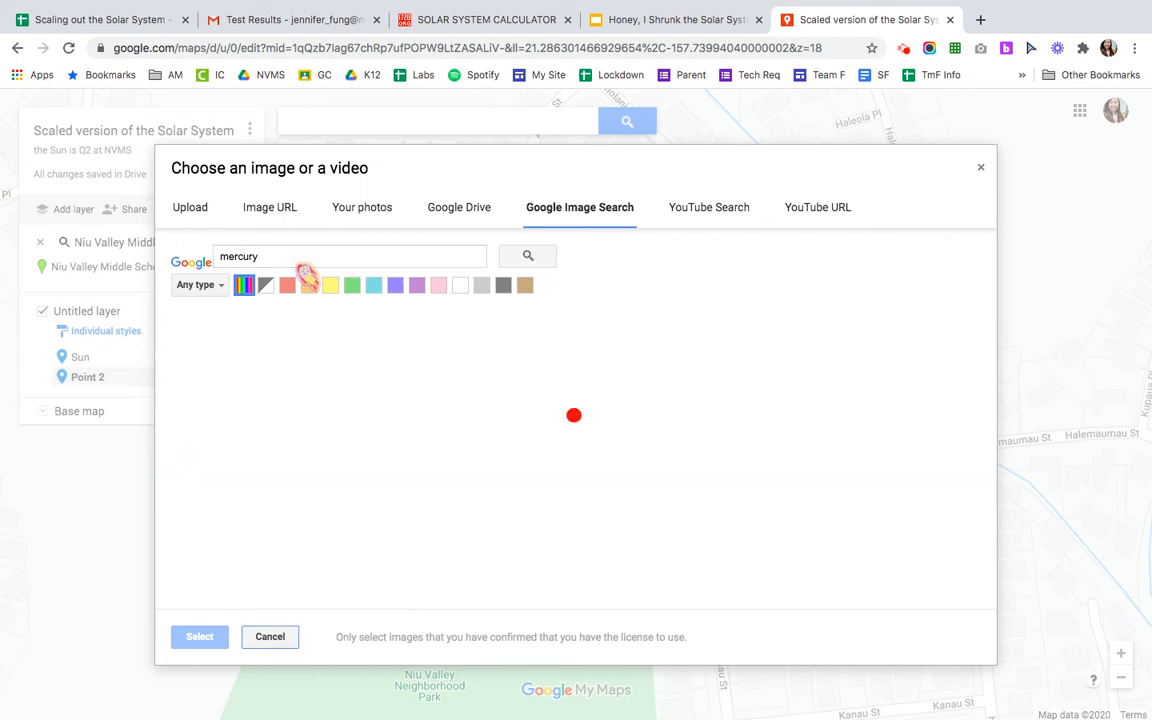
click(348, 390)
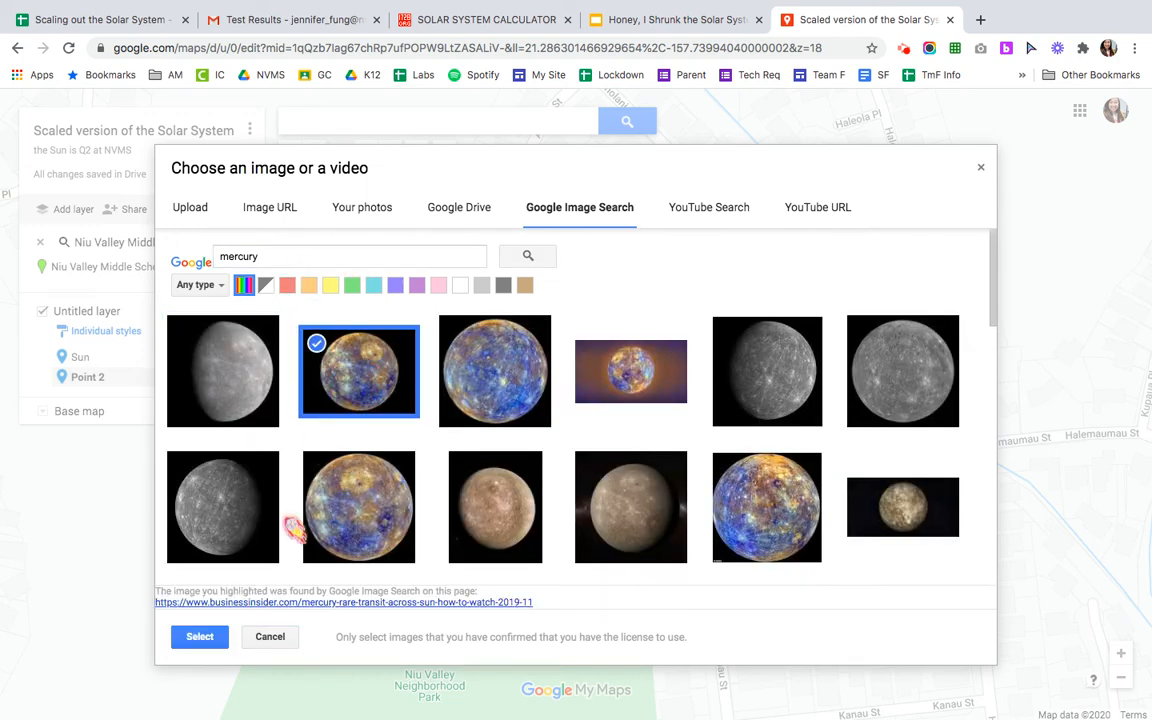
click(205, 637)
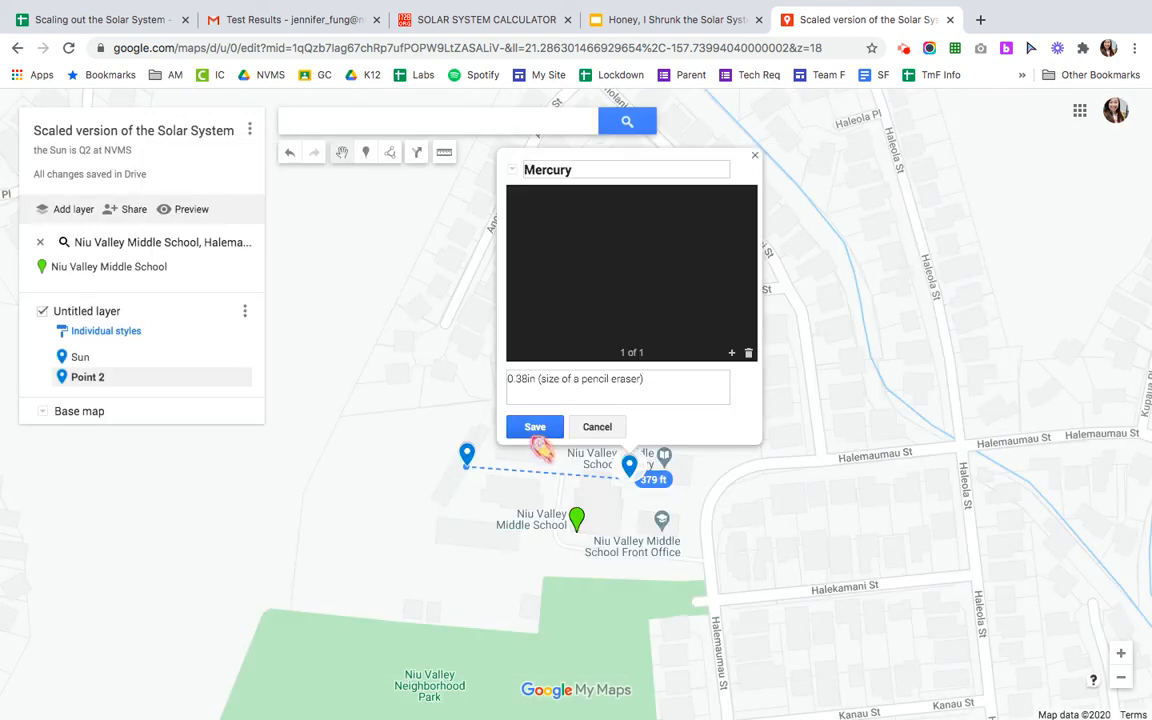
click(535, 430)
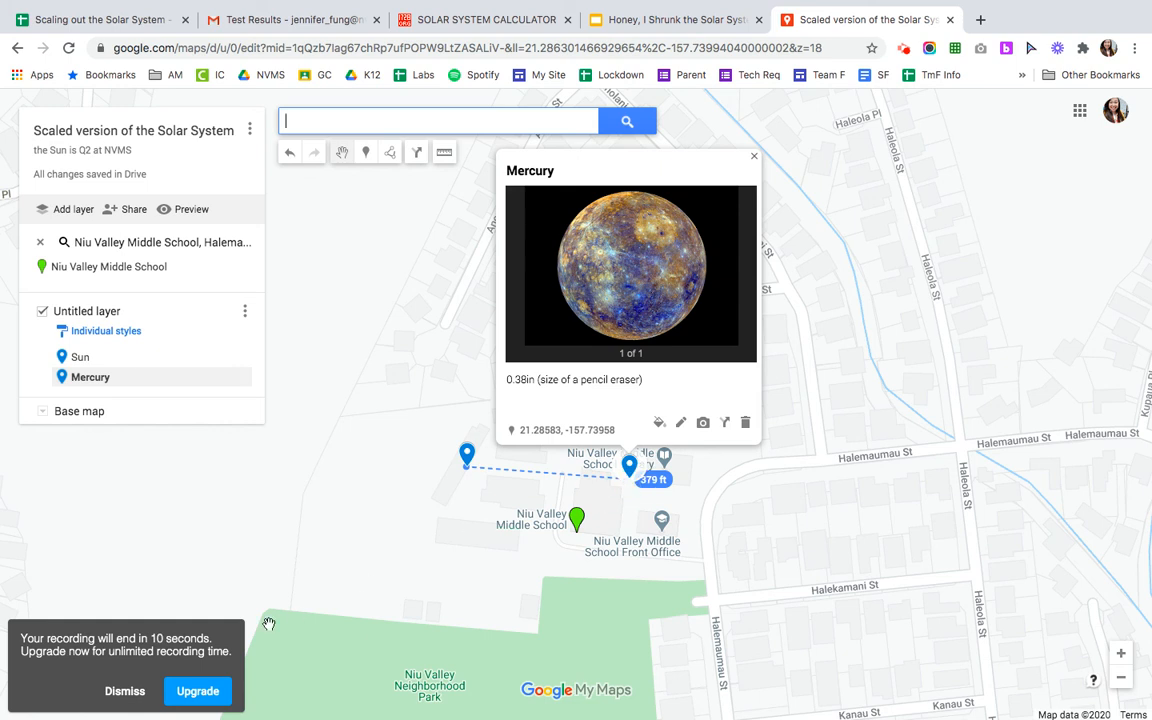
click(125, 691)
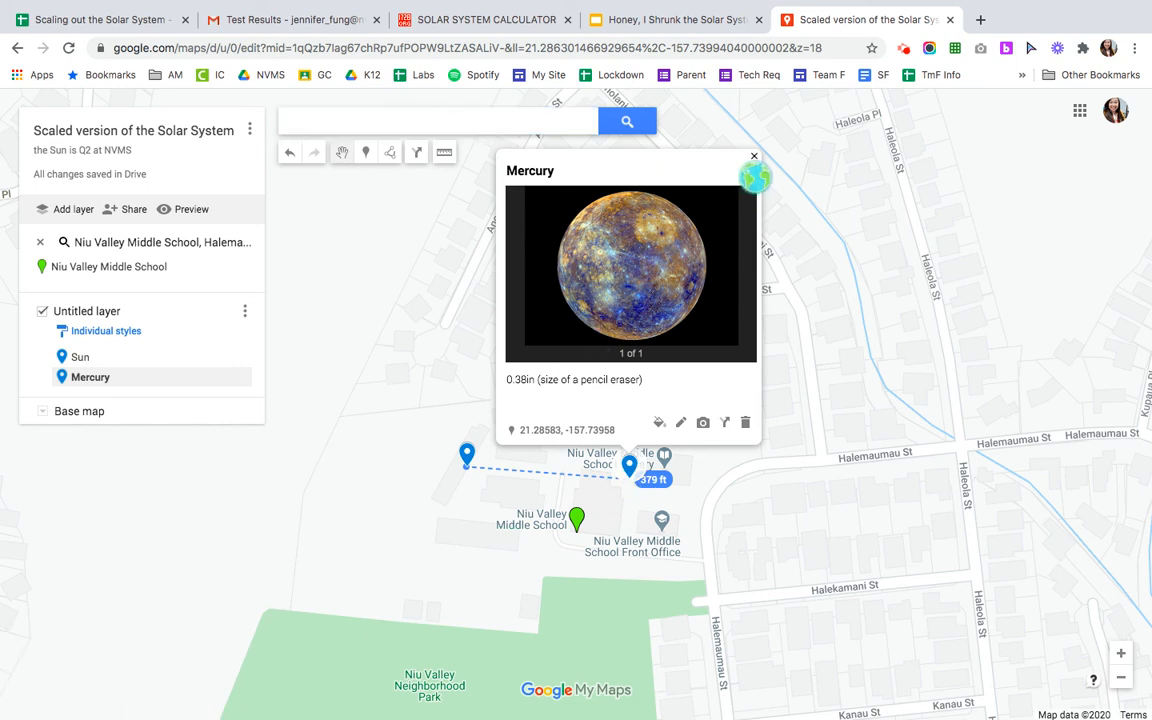